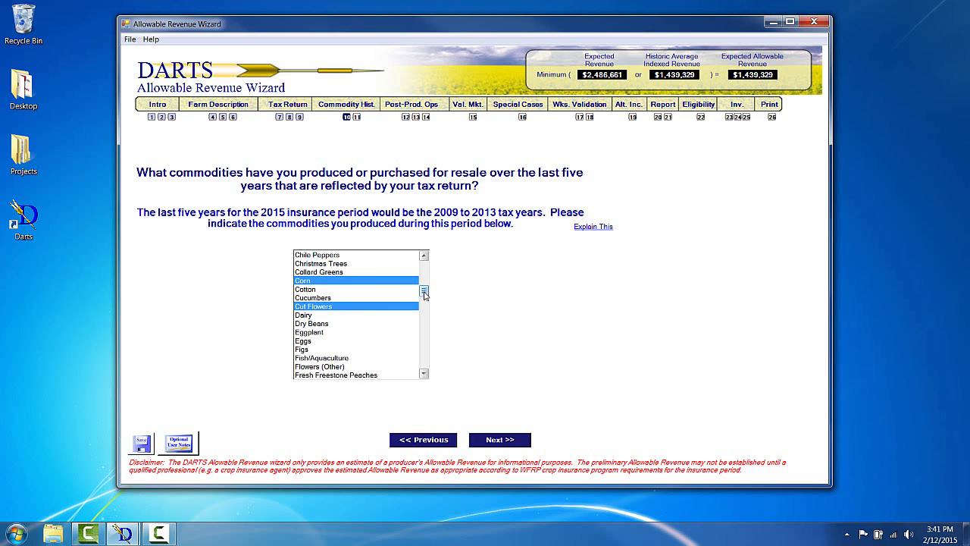
- Add Grapes and Walnuts to the commodities produced over the last five years and continue to the next question
{"action": "left_click_drag", "start_coordinate": [423, 290], "coordinate": [423, 301]}
{"action": "left_click", "coordinate": [344, 341]}
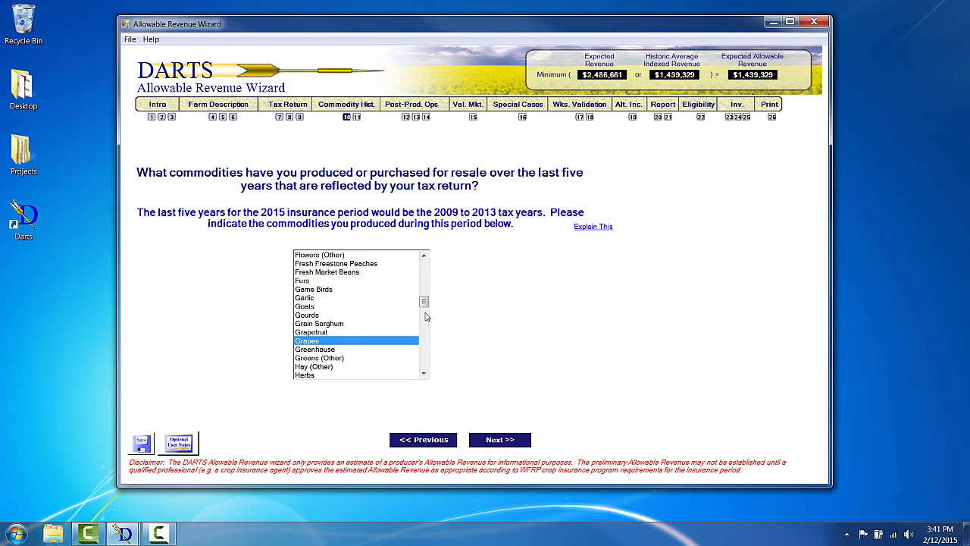
{"action": "scroll", "coordinate": [348, 352], "scroll_direction": "down", "scroll_amount": 20}
{"action": "left_click", "coordinate": [350, 341]}
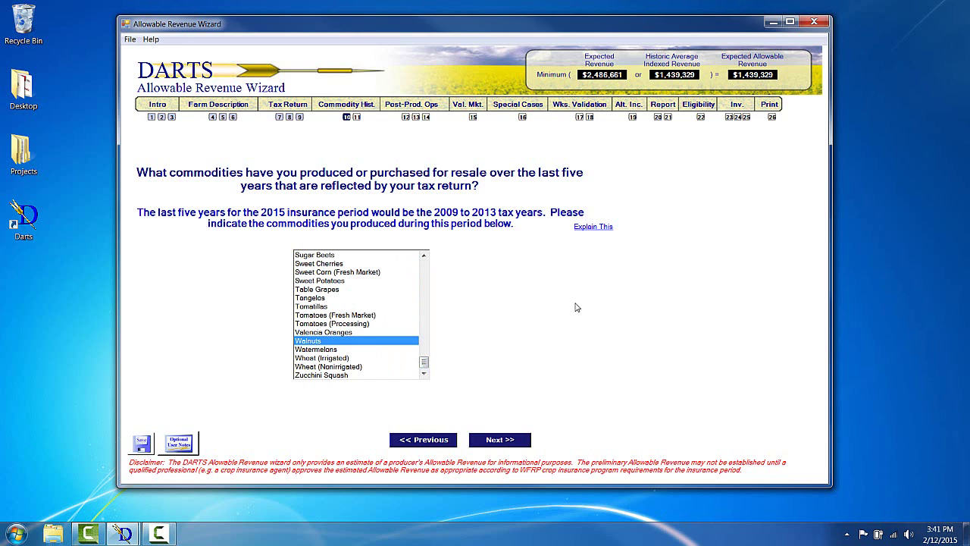
{"action": "left_click", "coordinate": [496, 441]}
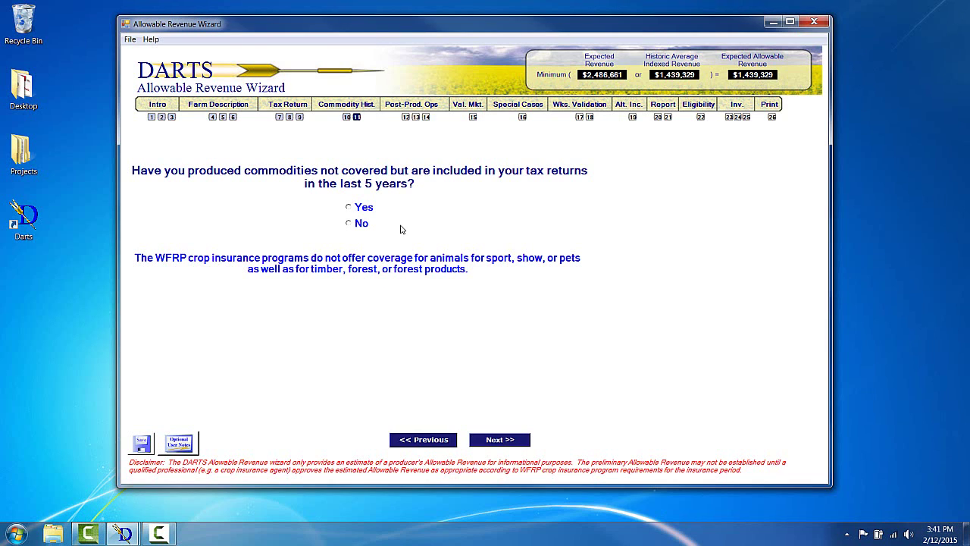
- Answer Yes to producing uncovered commodities, enter Line 2 revenue adjustments of 6500 for 2011 and 8000 for 2013, and skip the expense adjustments
{"action": "left_click", "coordinate": [350, 208]}
{"action": "left_click", "coordinate": [501, 440]}
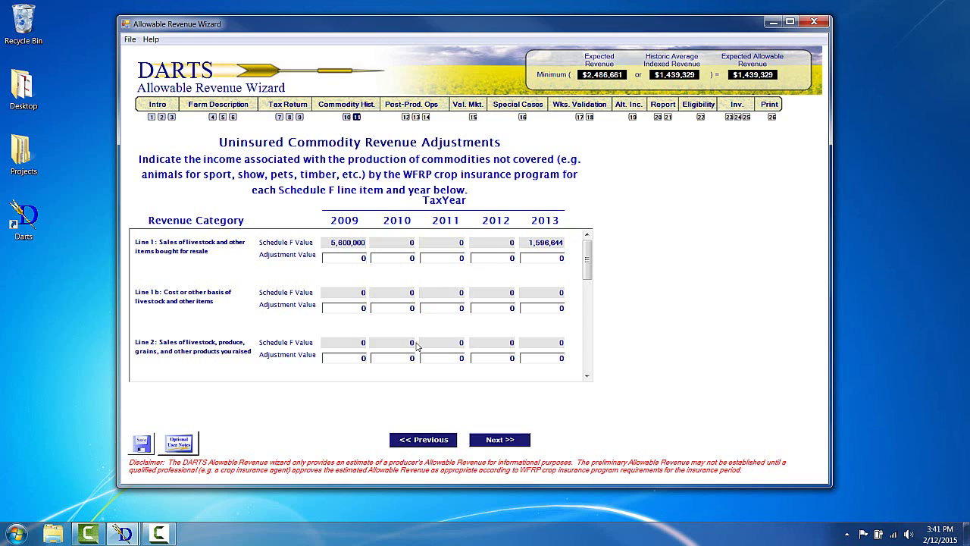
{"action": "left_click", "coordinate": [445, 358]}
{"action": "type", "text": "6500"}
{"action": "left_click", "coordinate": [561, 359]}
{"action": "type", "text": "8000"}
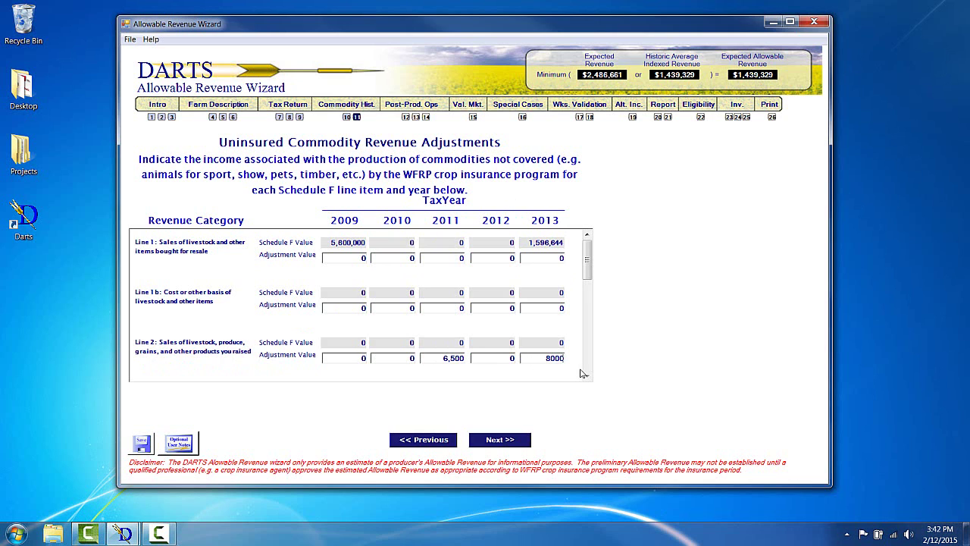
{"action": "left_click_drag", "start_coordinate": [588, 278], "coordinate": [610, 286]}
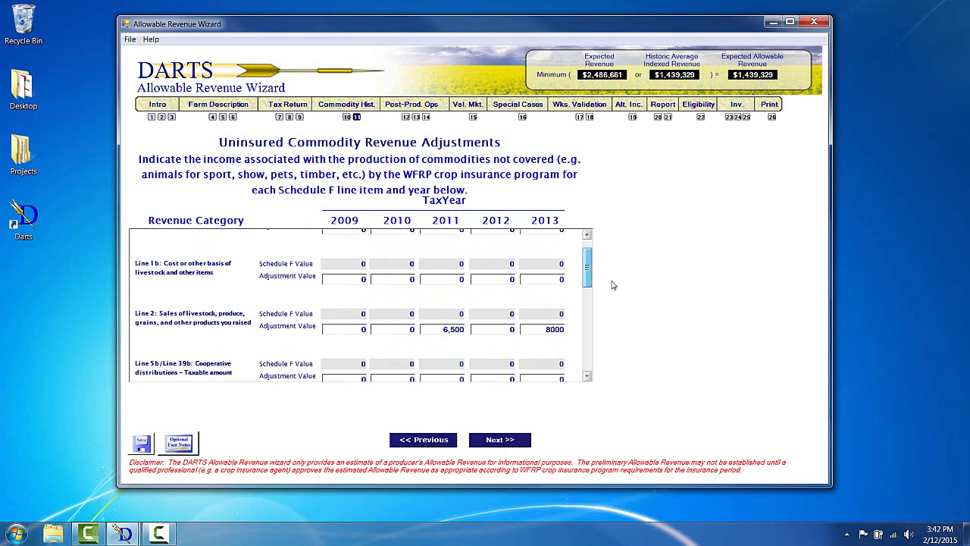
{"action": "left_click", "coordinate": [508, 441]}
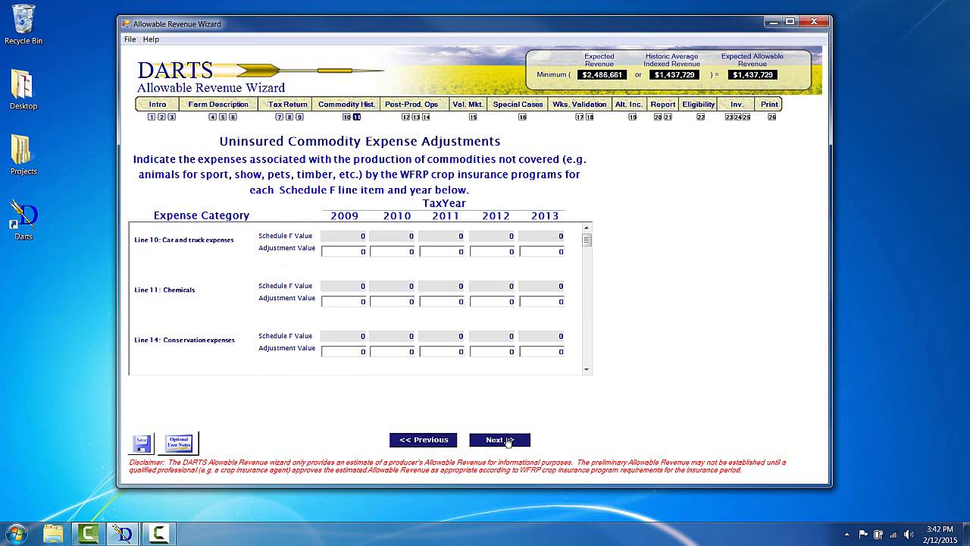
{"action": "left_click", "coordinate": [508, 440]}
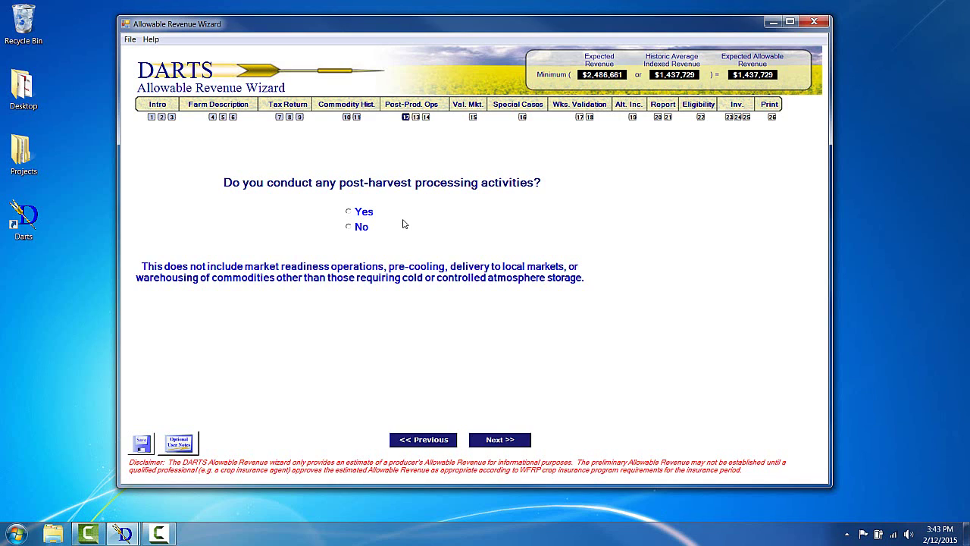
- Consult the help topic on post-harvest processing activities and answer Yes to conducting them
{"action": "key", "text": "F1"}
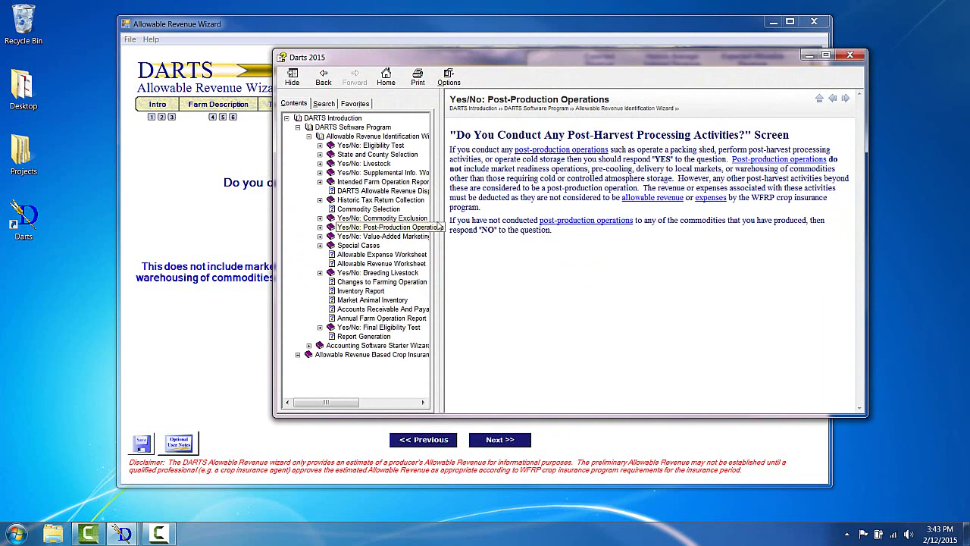
{"action": "left_click", "coordinate": [851, 56]}
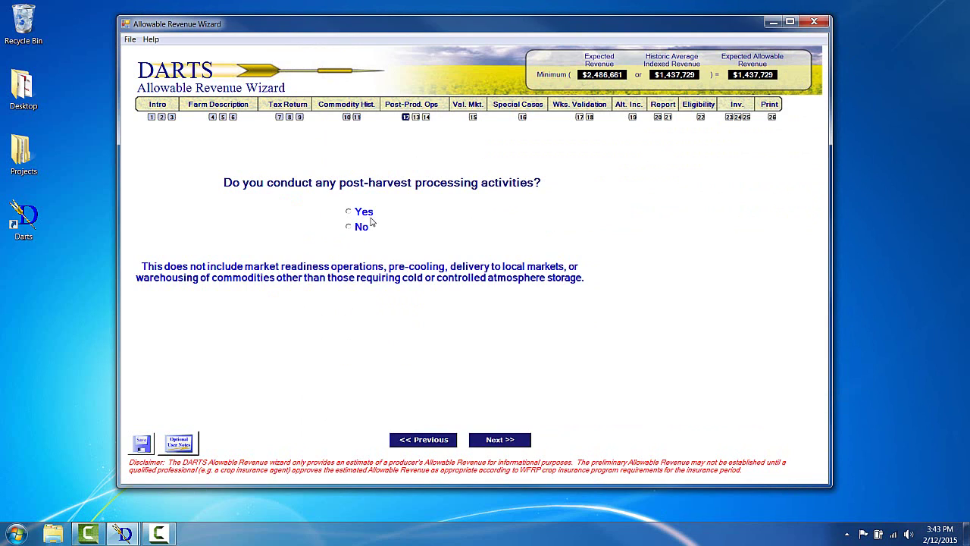
{"action": "left_click", "coordinate": [350, 213]}
{"action": "left_click", "coordinate": [490, 441]}
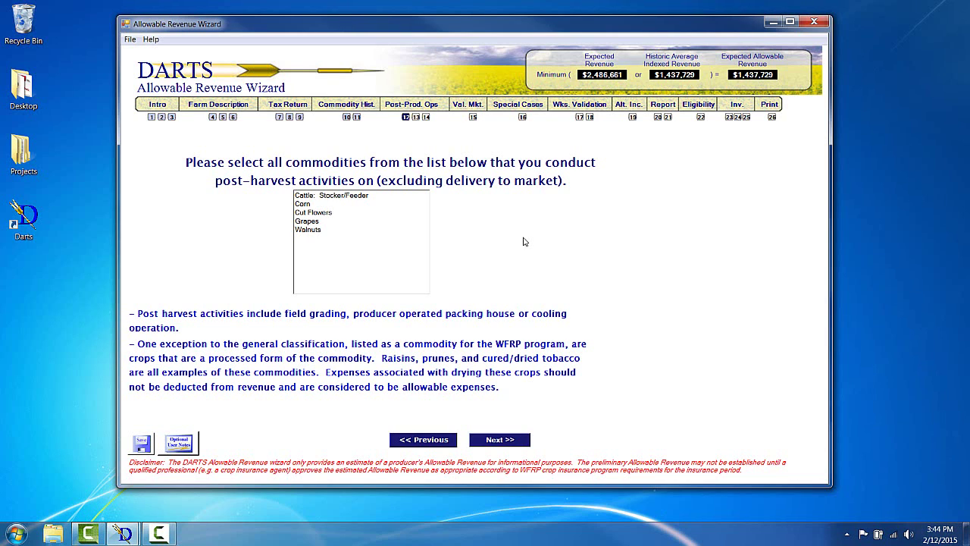
- Select Cut Flowers and Walnuts as the commodities with post-harvest activities and continue
{"action": "left_click", "coordinate": [328, 213]}
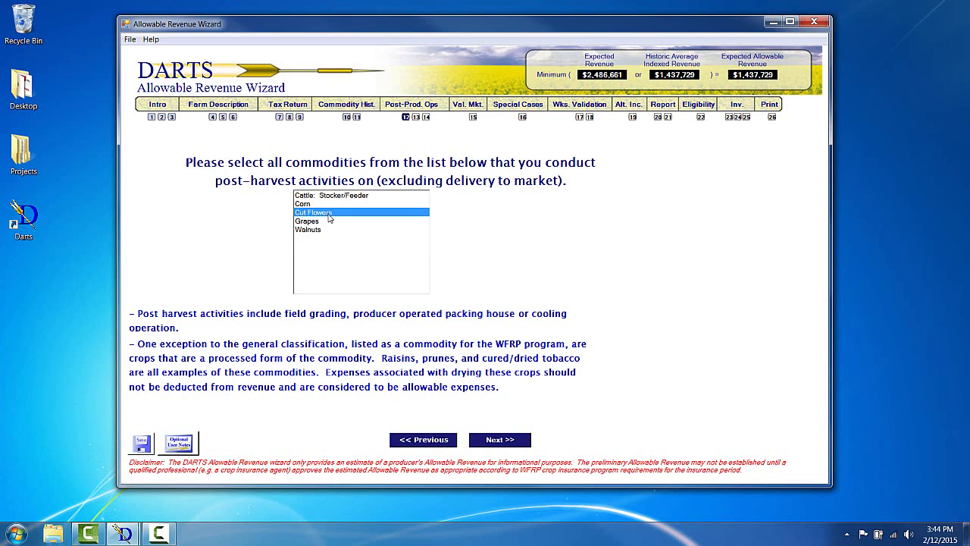
{"action": "left_click", "coordinate": [325, 229]}
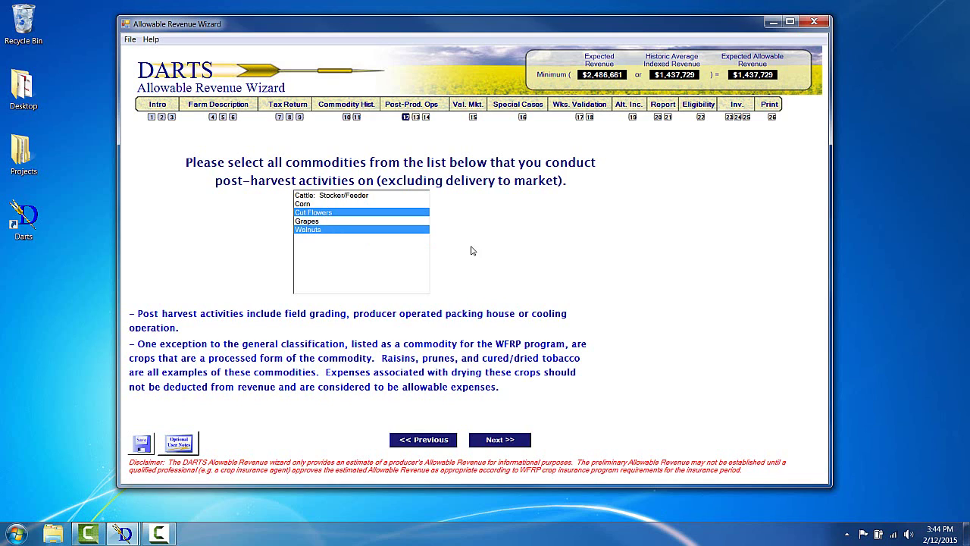
{"action": "left_click", "coordinate": [491, 441]}
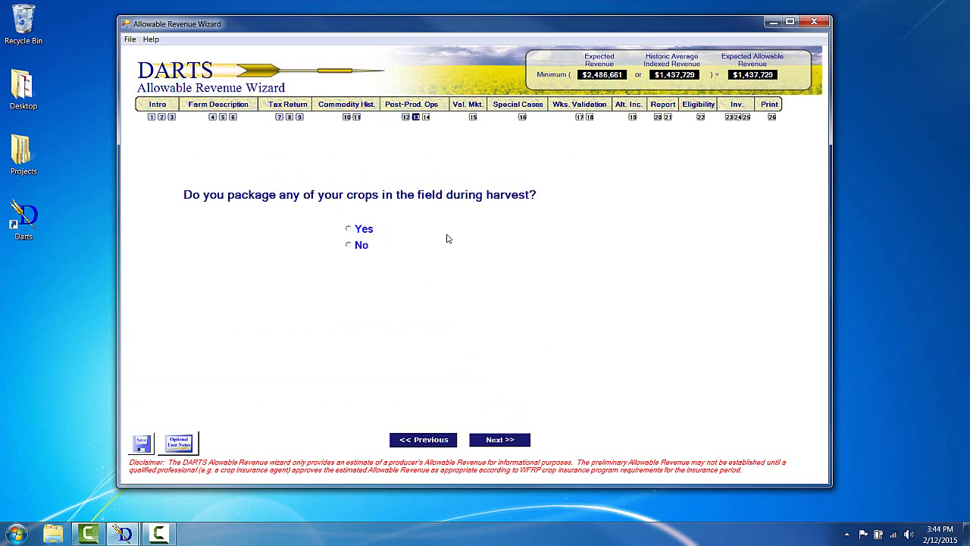
- Answer Yes to packaging crops in the field and choose only Cut Flowers as the field-packed commodity
{"action": "left_click", "coordinate": [368, 234]}
{"action": "left_click", "coordinate": [494, 439]}
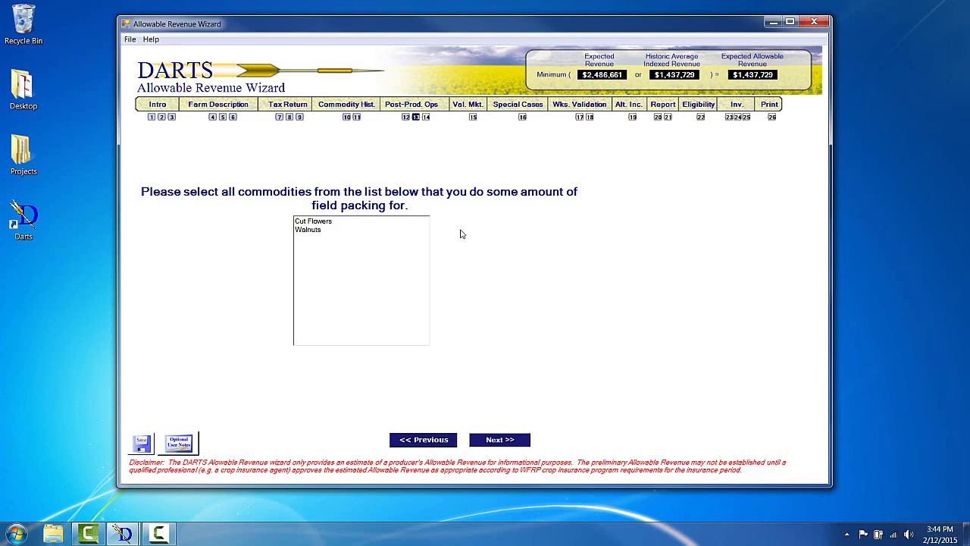
{"action": "left_click", "coordinate": [336, 225]}
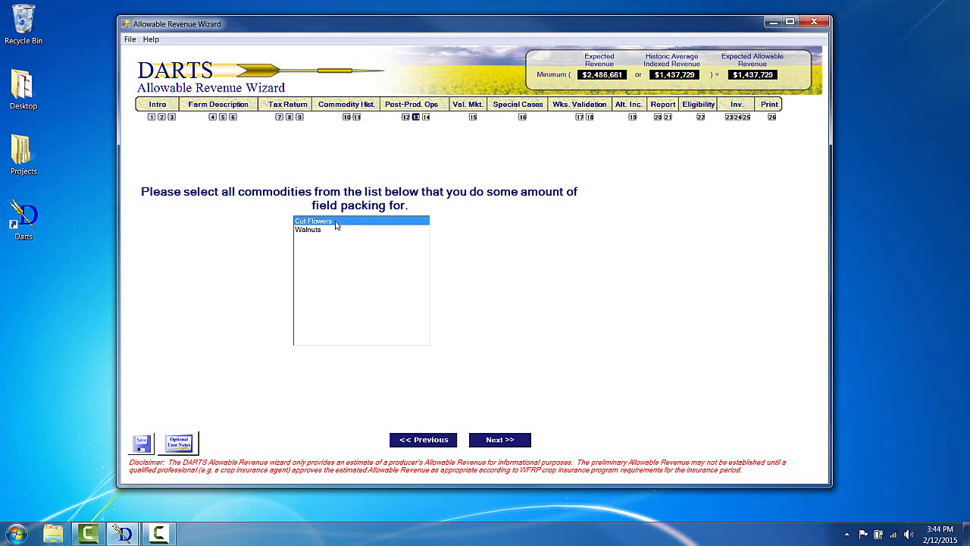
{"action": "left_click", "coordinate": [388, 231]}
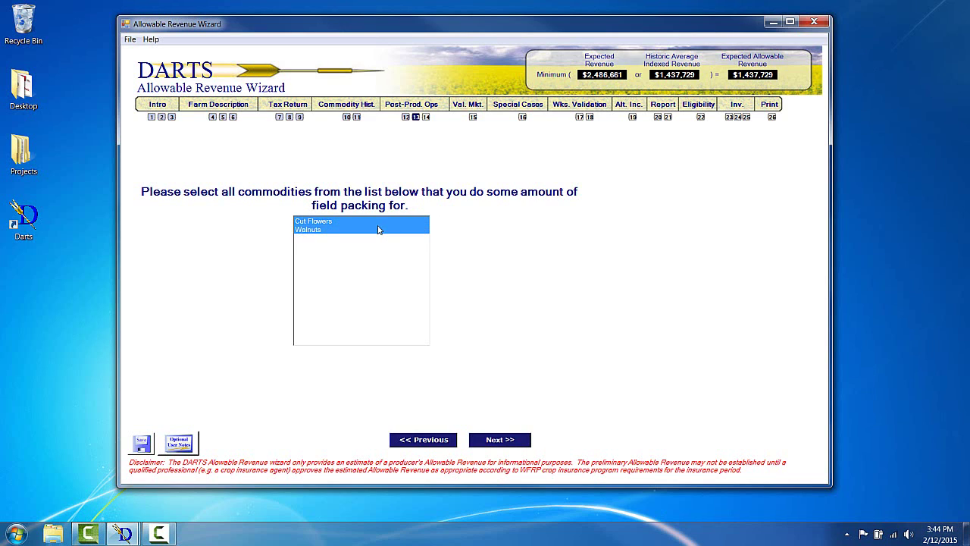
{"action": "left_click", "coordinate": [379, 231]}
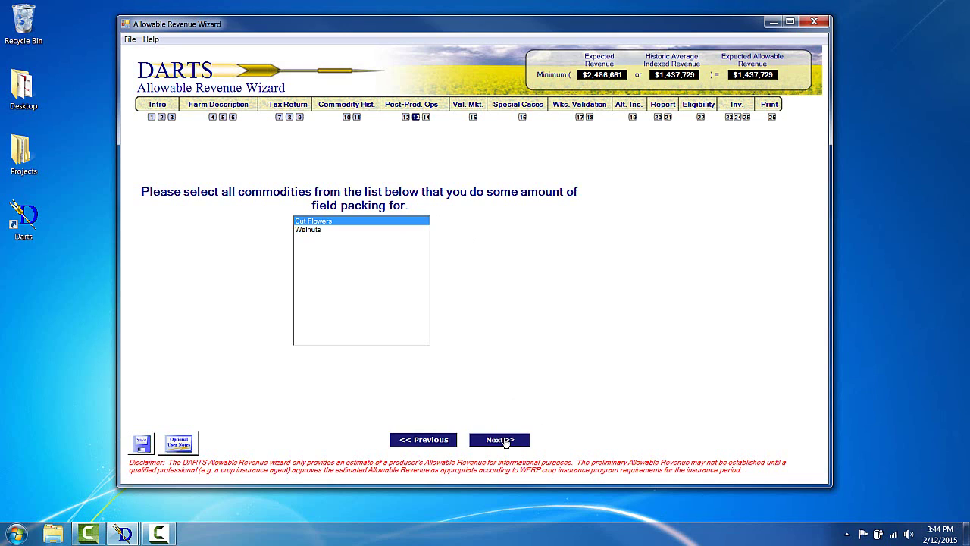
{"action": "left_click", "coordinate": [503, 440]}
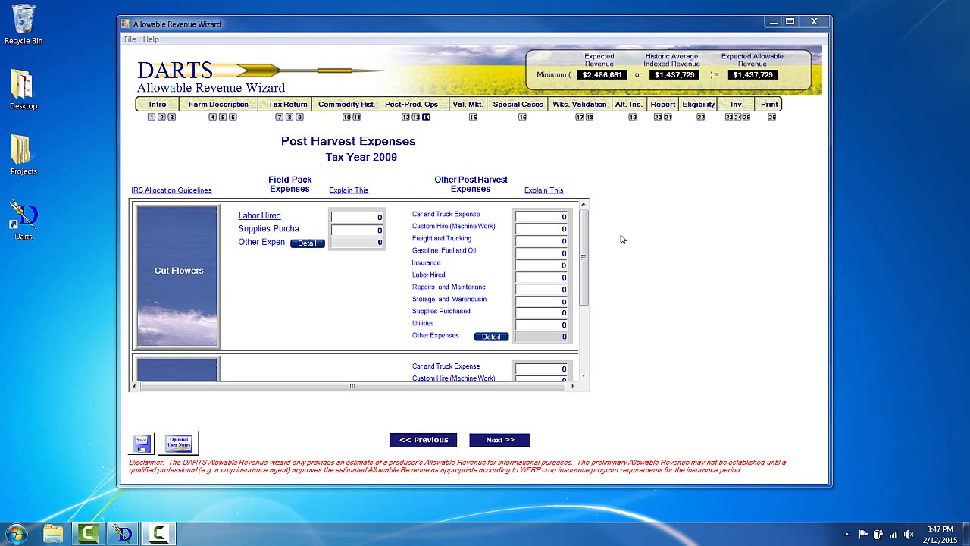
- Consult the IRS Allocation Guidelines and set the 2009 Cut Flowers labor hired to 12000 for field pack and 1005 for other post-harvest expenses
{"action": "left_click", "coordinate": [171, 191]}
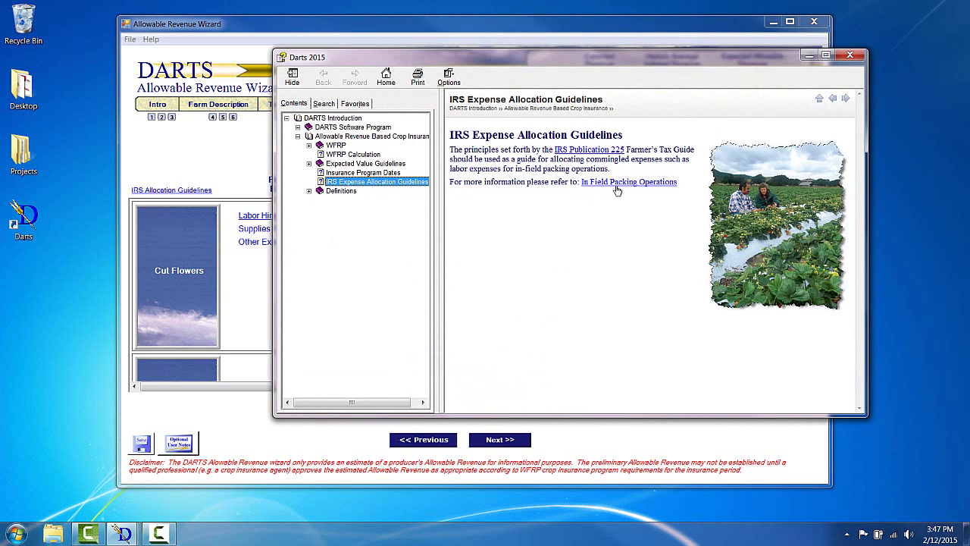
{"action": "left_click", "coordinate": [851, 58]}
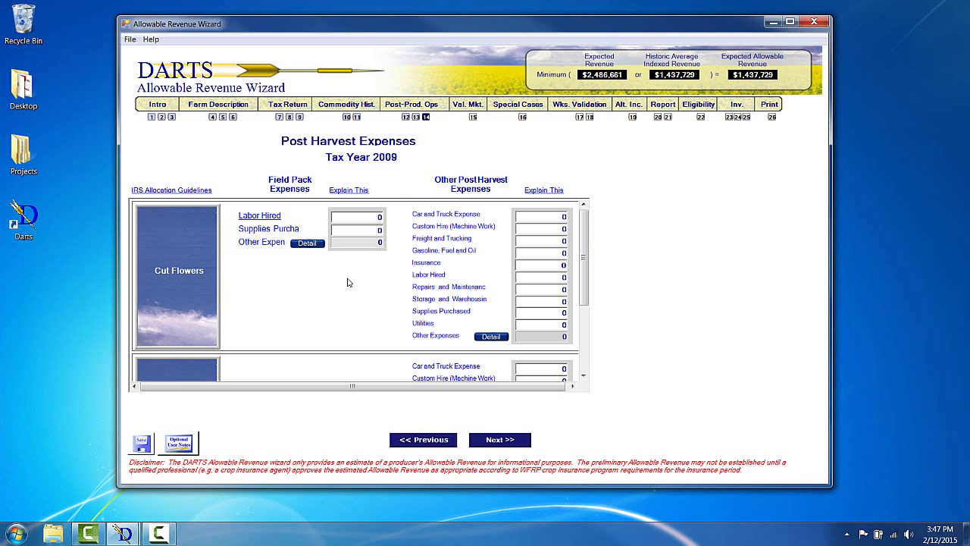
{"action": "left_click", "coordinate": [379, 215]}
{"action": "type", "text": "12000"}
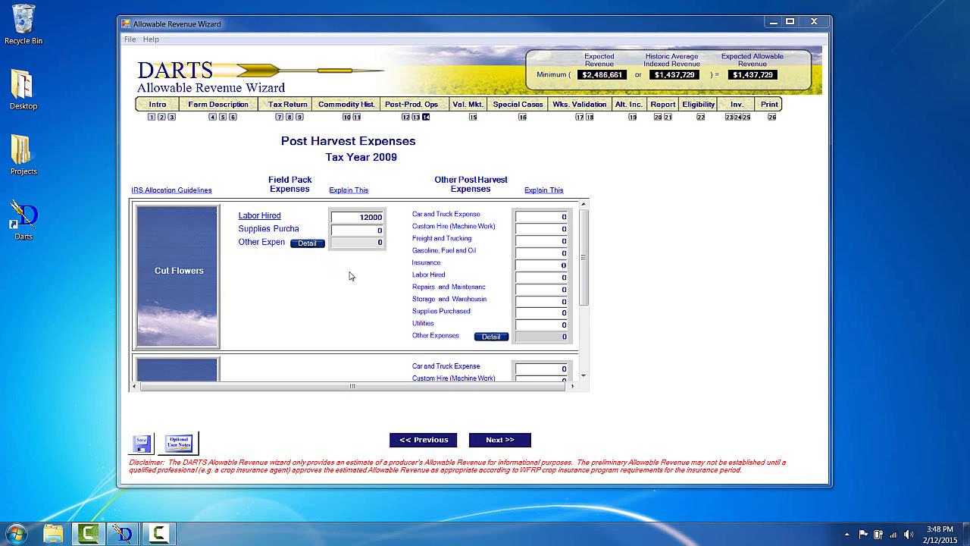
{"action": "left_click", "coordinate": [556, 276]}
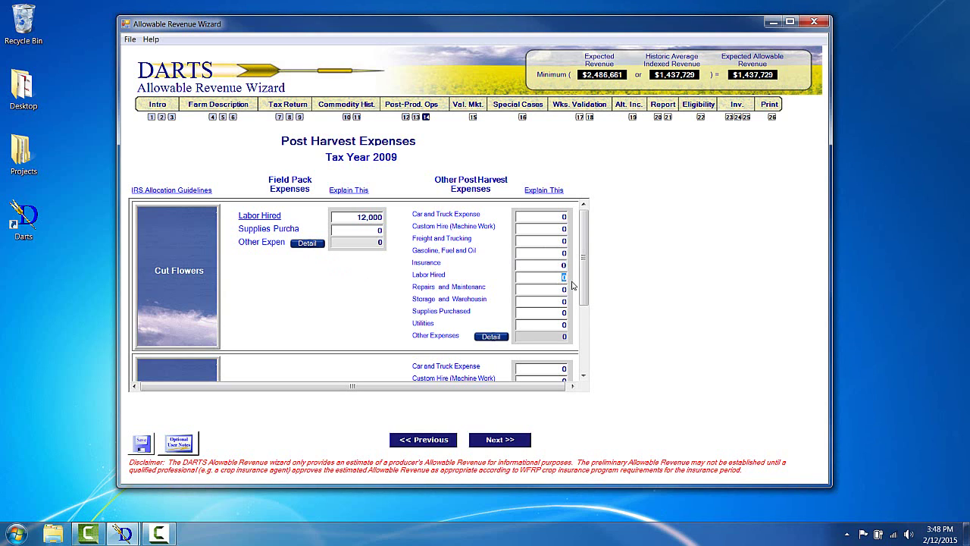
{"action": "type", "text": "1005"}
{"action": "mouse_move", "coordinate": [584, 288]}
{"action": "left_mouse_down"}
{"action": "mouse_move", "coordinate": [584, 352]}
{"action": "mouse_move", "coordinate": [593, 285]}
{"action": "left_mouse_up"}
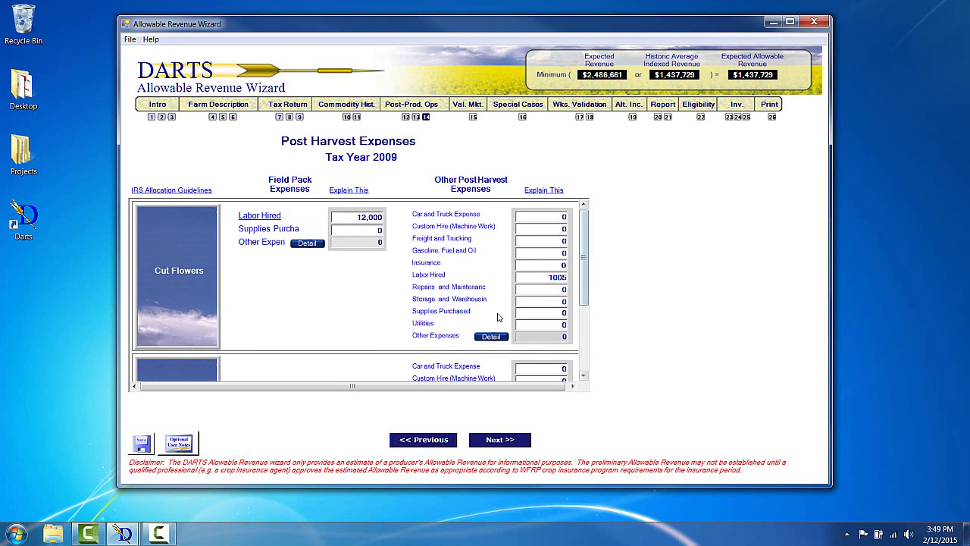
- View and cancel the Cut Flowers other post-harvest expense worksheet, and advance past the 2010 to 2013 expense pages to the value-added marketing question
{"action": "left_click", "coordinate": [481, 338]}
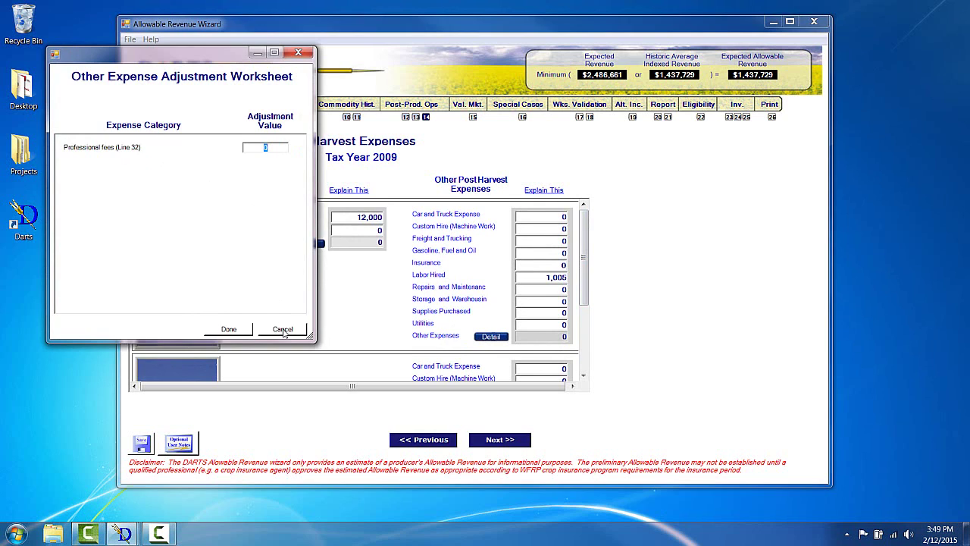
{"action": "left_click", "coordinate": [284, 330]}
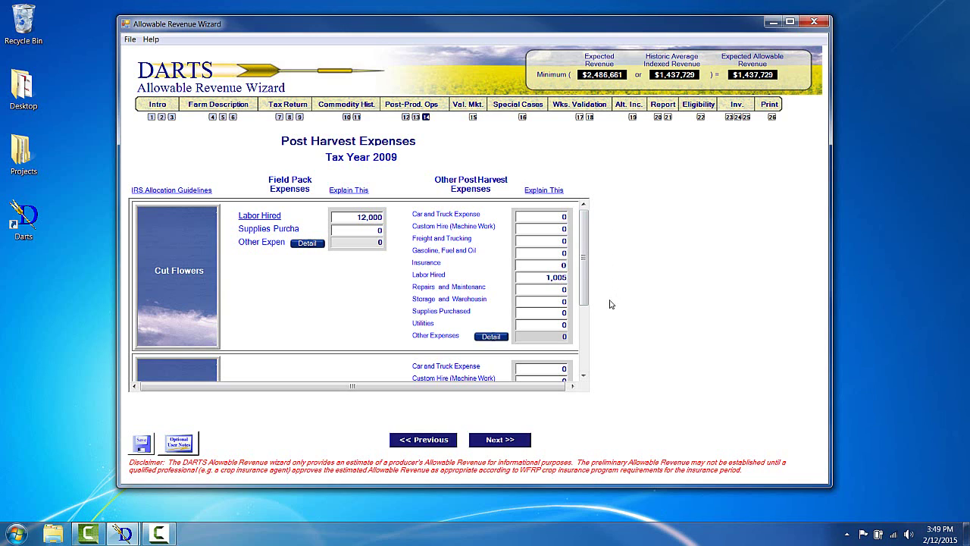
{"action": "left_click", "coordinate": [510, 442]}
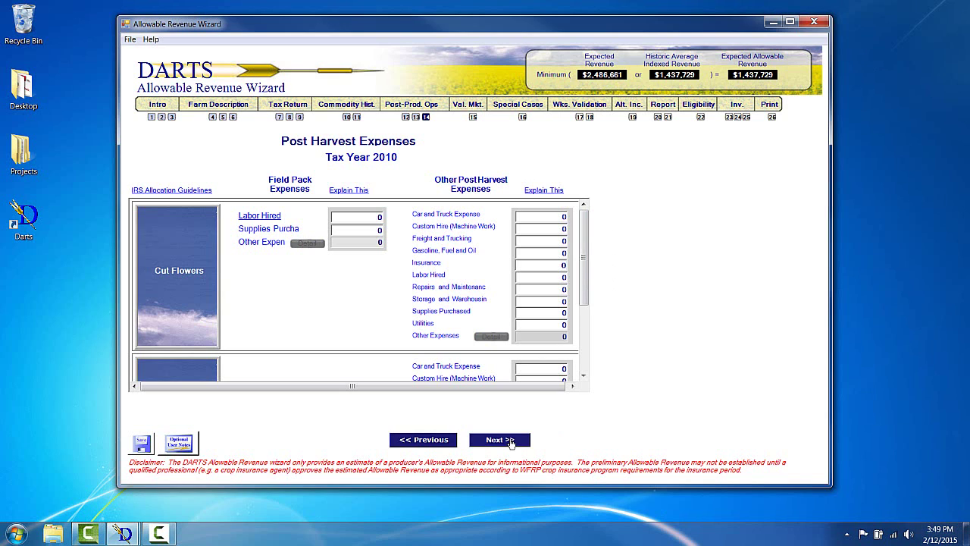
{"action": "left_click", "coordinate": [510, 442]}
{"action": "left_click", "coordinate": [510, 442]}
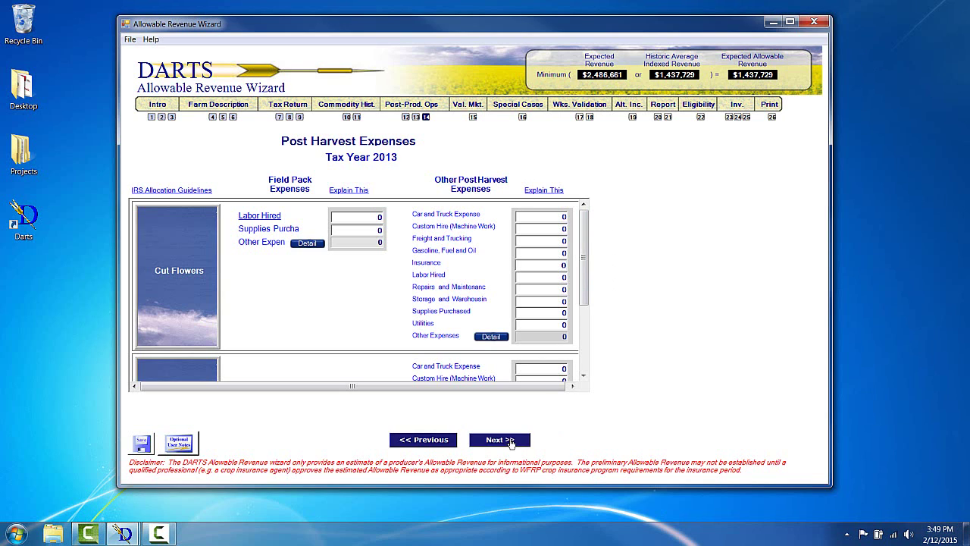
{"action": "left_click", "coordinate": [510, 443]}
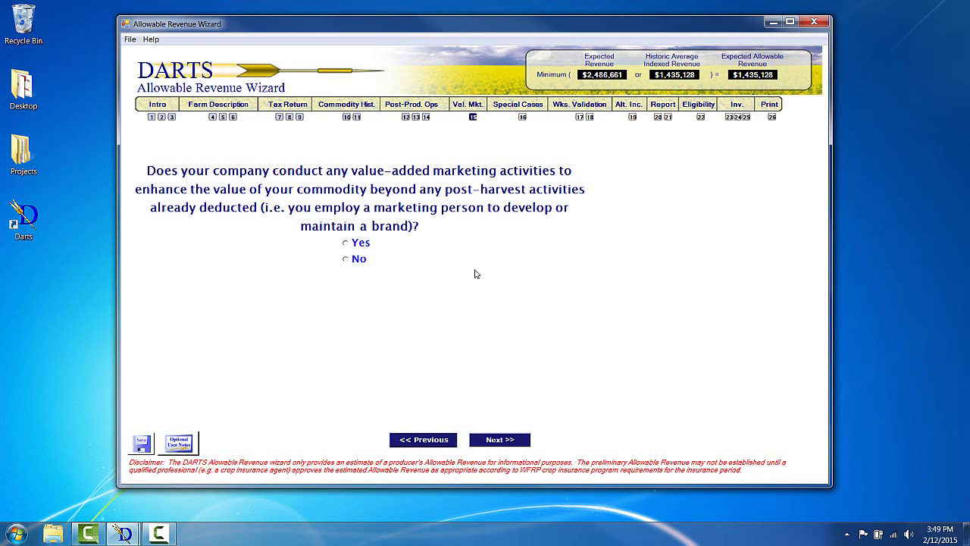
- Answer Yes to conducting value-added marketing activities and review the marketing expenditure categories
{"action": "left_click", "coordinate": [346, 243]}
{"action": "left_click", "coordinate": [492, 441]}
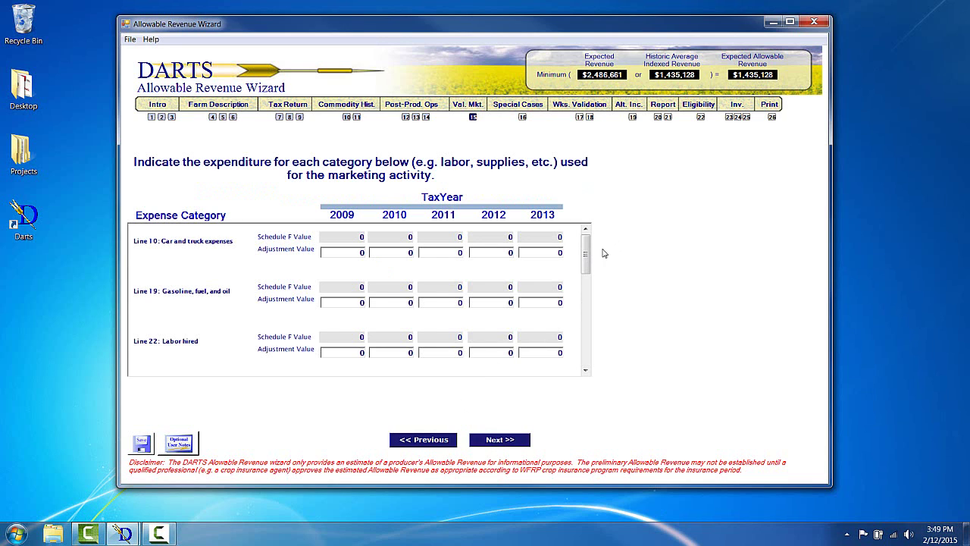
{"action": "mouse_move", "coordinate": [587, 258]}
{"action": "left_mouse_down"}
{"action": "mouse_move", "coordinate": [590, 356]}
{"action": "mouse_move", "coordinate": [597, 256]}
{"action": "left_mouse_up"}
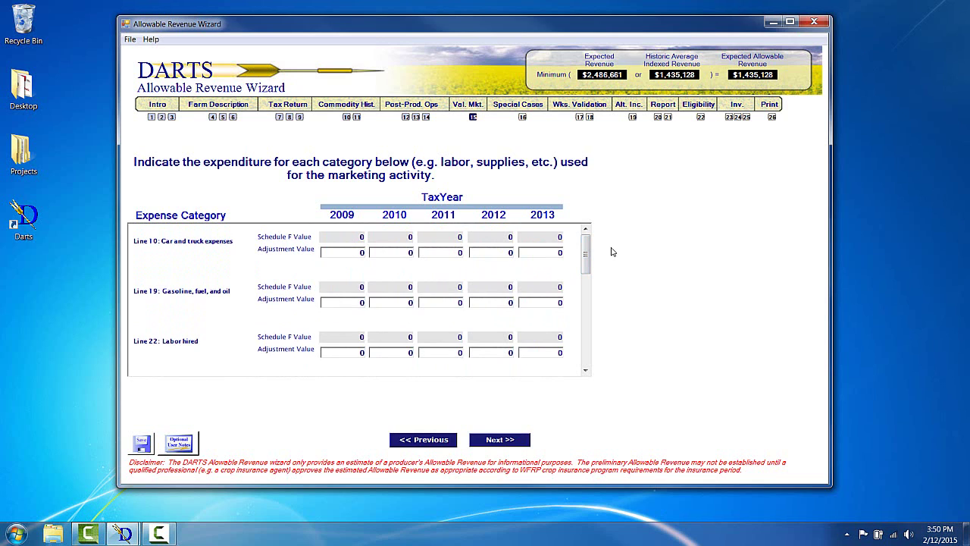